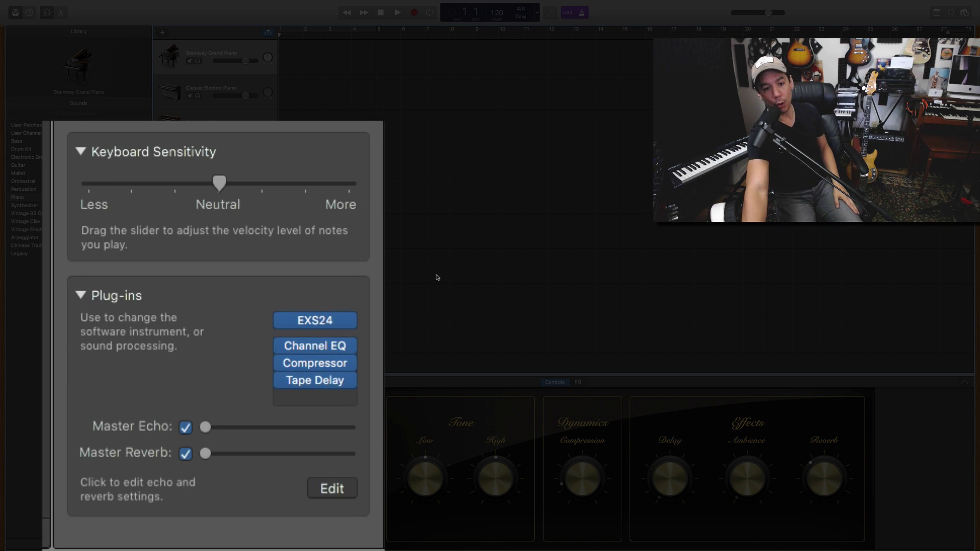
Open the Steinway Grand Piano's Channel EQ and show its Keyboards preset list.
left_click_drag(341, 384, 332, 351)
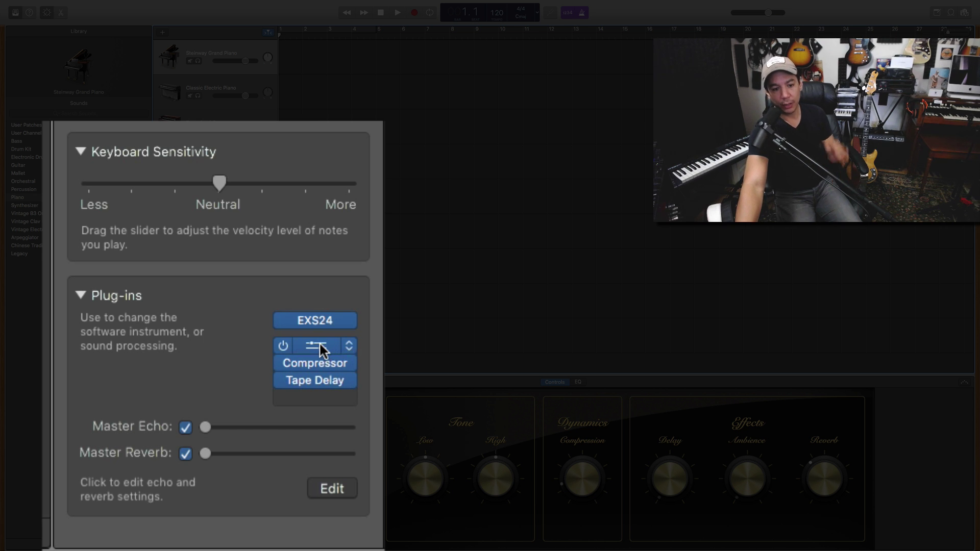
left_click(320, 345)
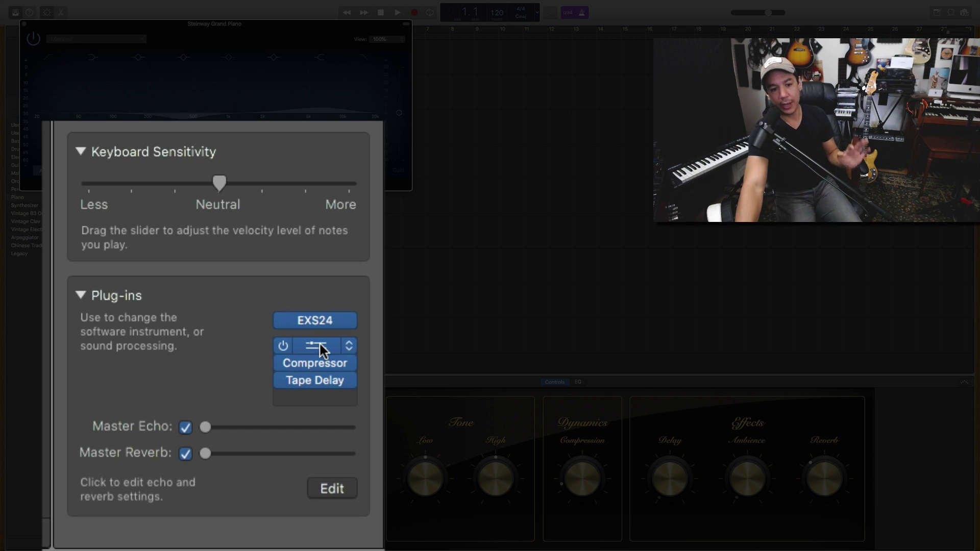
left_click(109, 40)
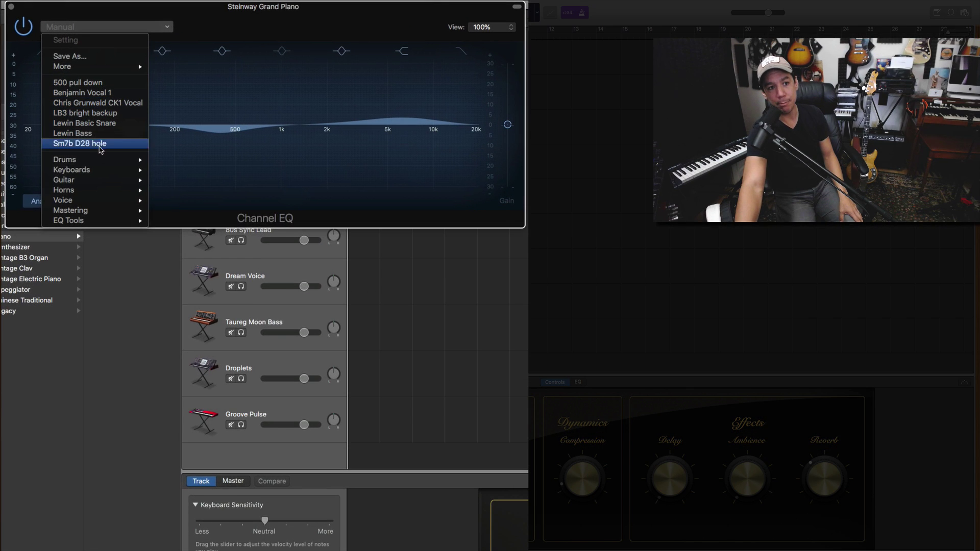
mouse_move(94, 151)
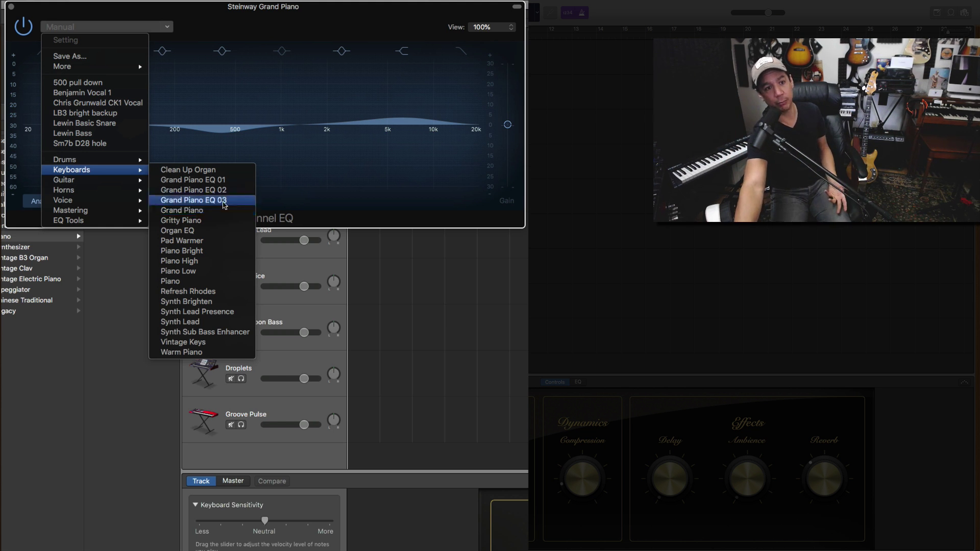
Apply Grand Piano EQ 01 to the Steinway's Channel EQ, boosting around 300 Hz and 2 kHz.
left_click(193, 180)
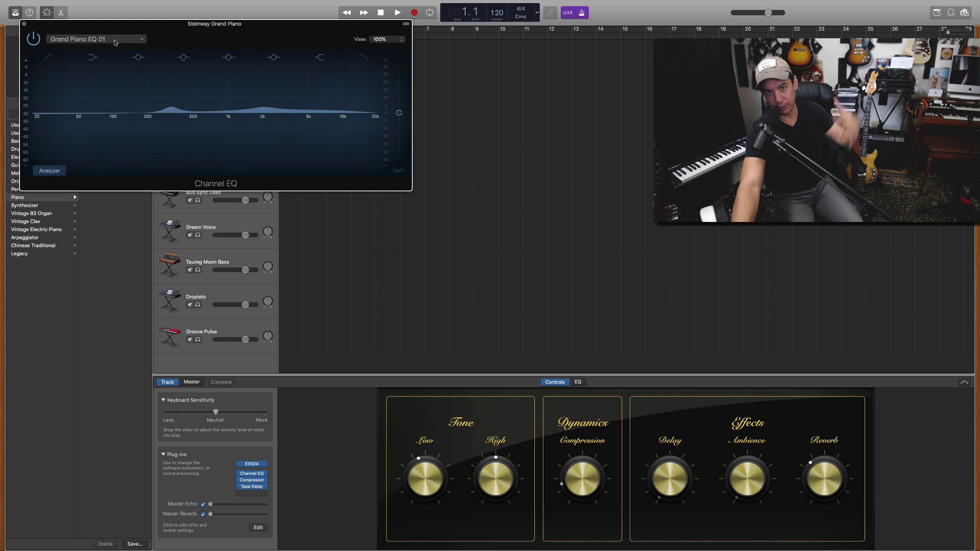
left_click(114, 40)
left_click(159, 170)
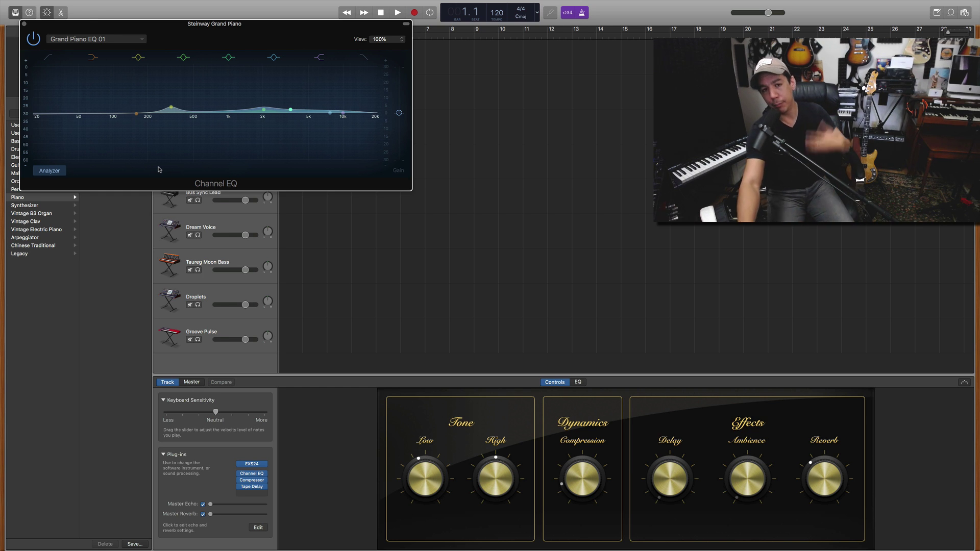
Switch the Steinway's Channel EQ to the Keyboards > Grand Piano preset.
left_click(102, 39)
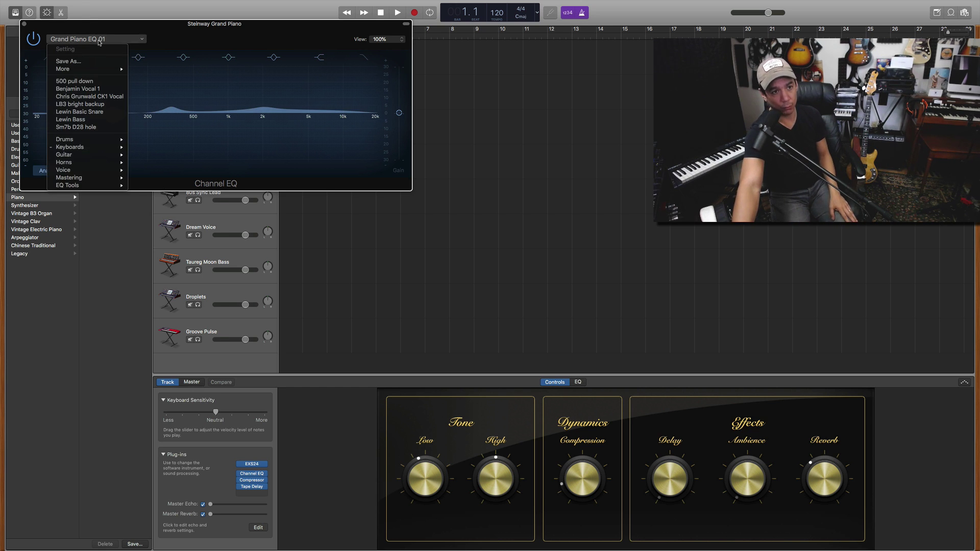
mouse_move(101, 148)
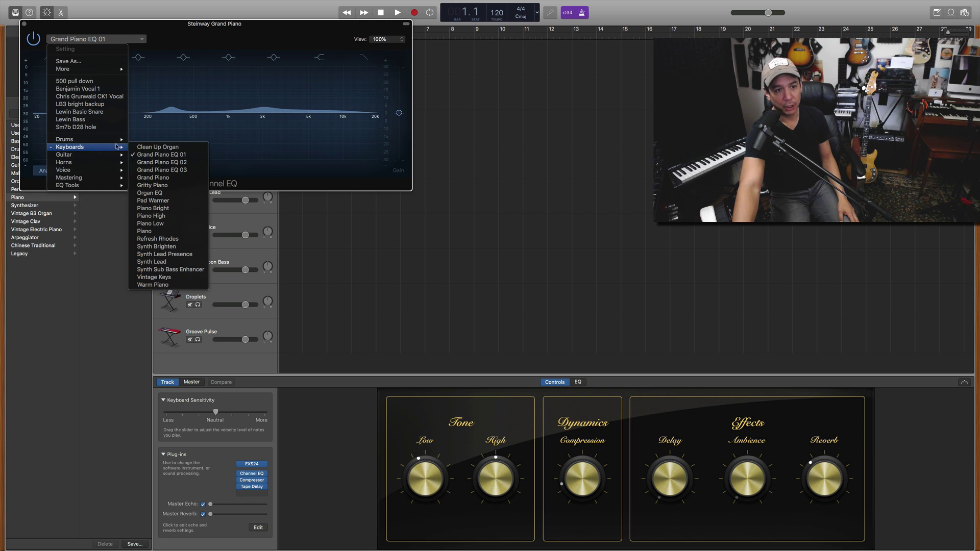
left_click(153, 178)
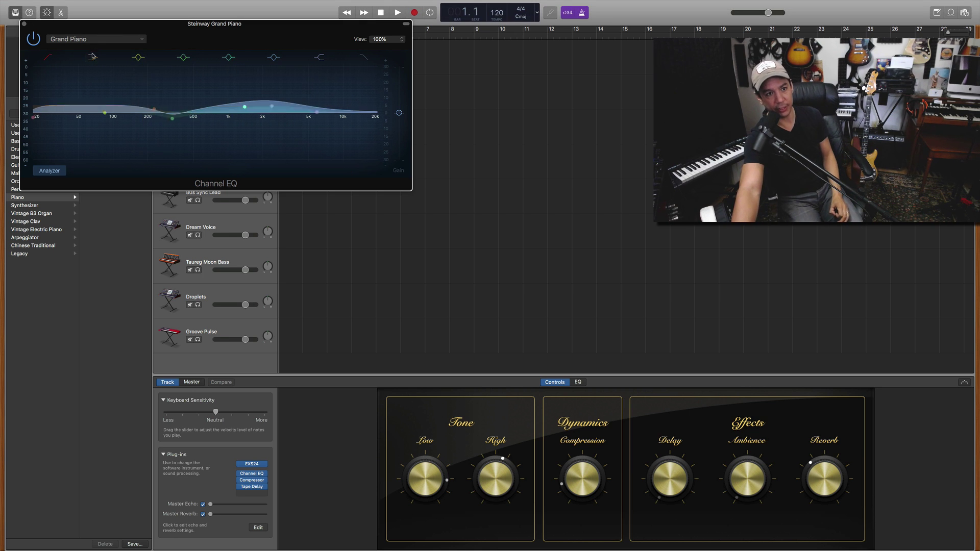
left_click(103, 39)
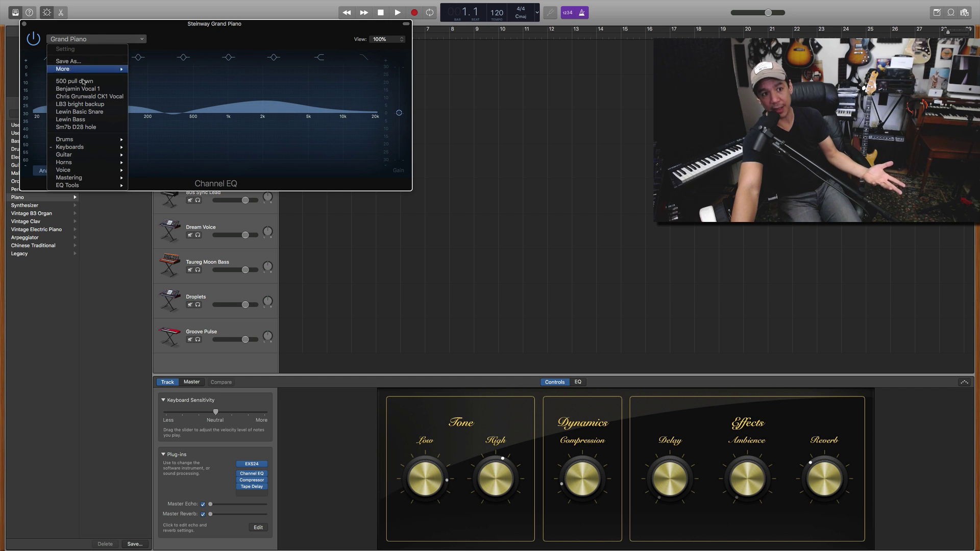
left_click(167, 34)
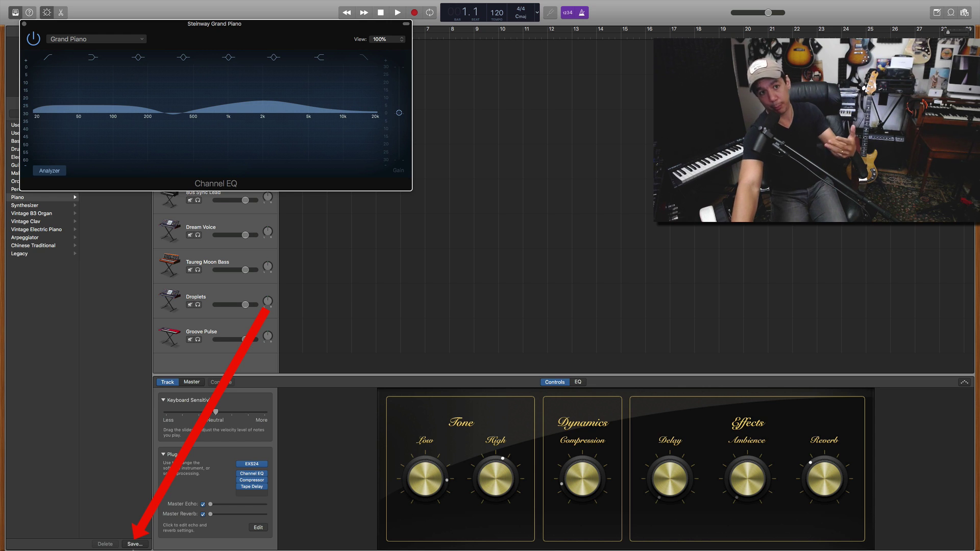
Close Channel EQ, give the Steinway's Compressor the Keyboards > Piano preset, and show Tape Delay.
left_click(25, 24)
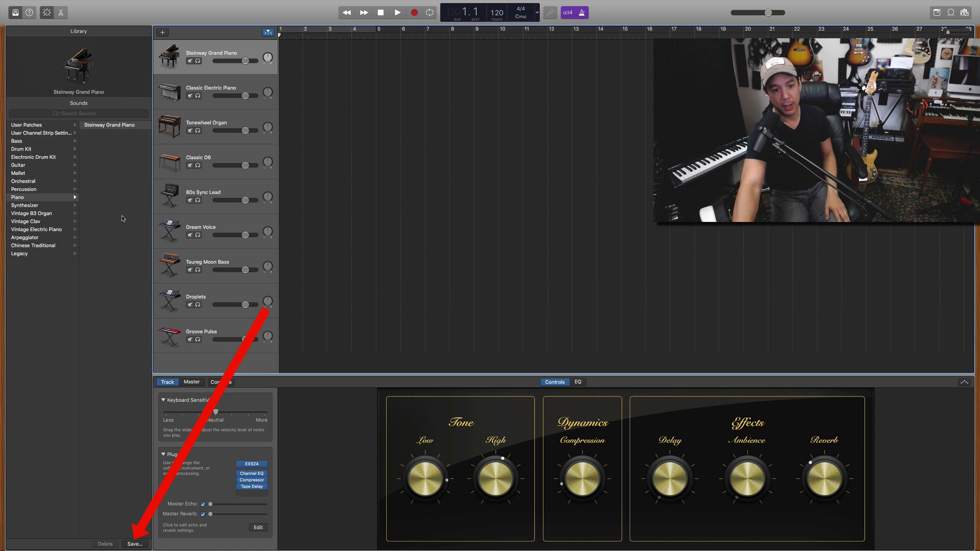
left_click(256, 482)
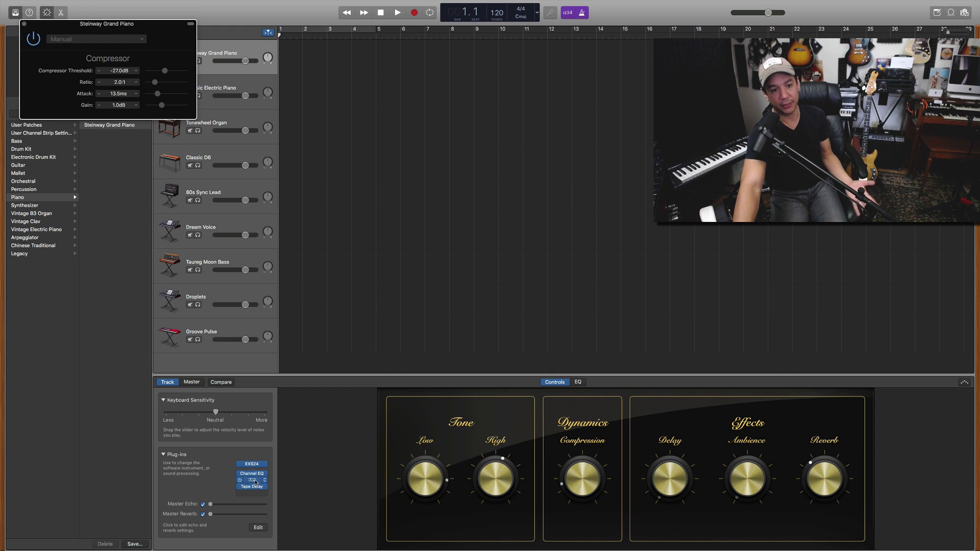
left_click(85, 41)
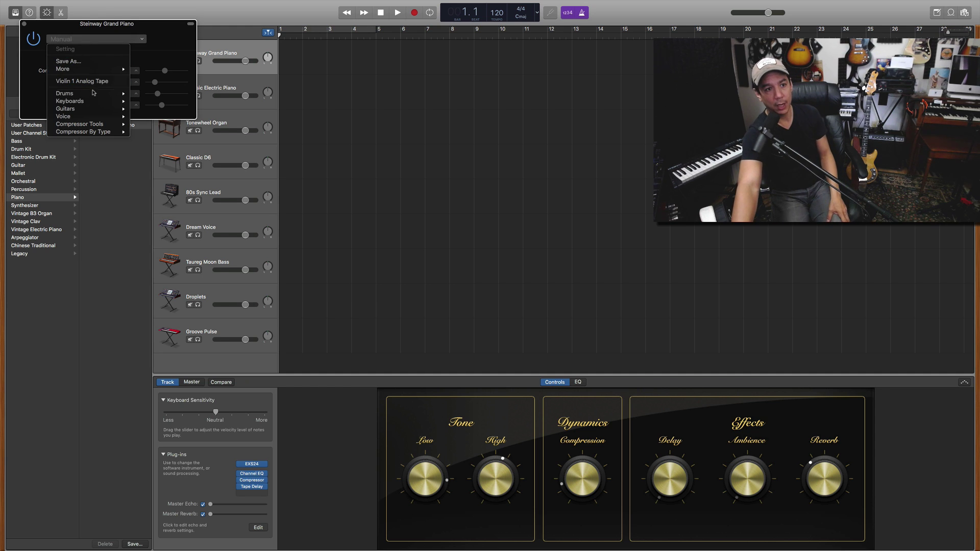
mouse_move(117, 102)
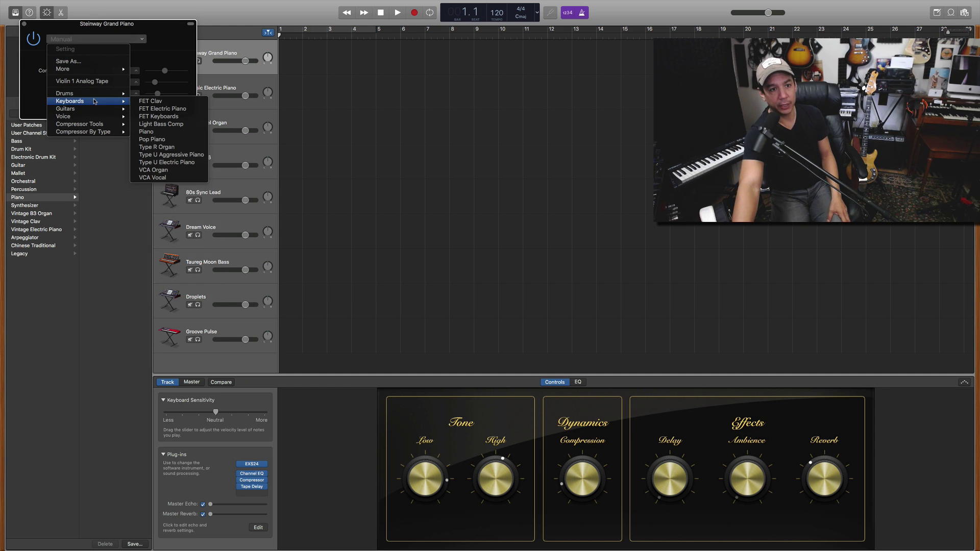
left_click(166, 132)
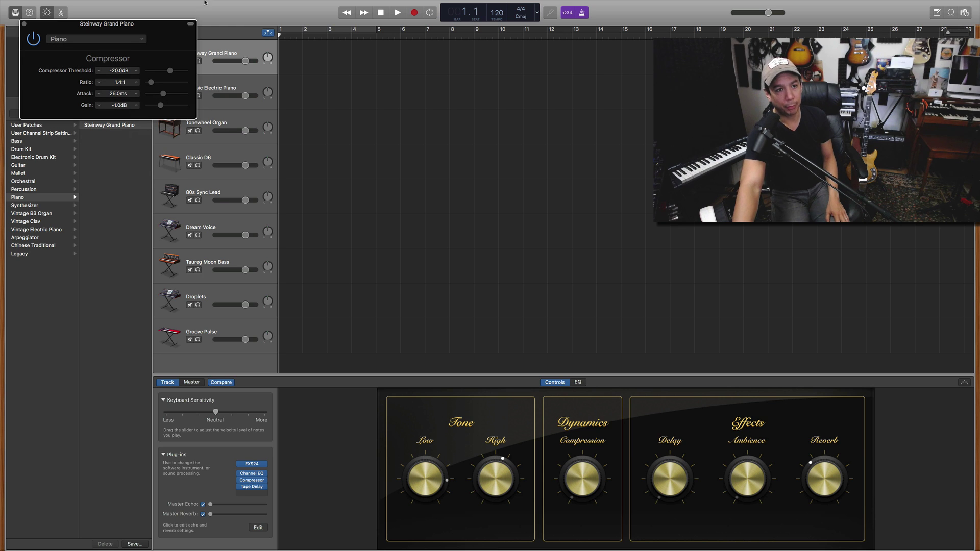
left_click(253, 487)
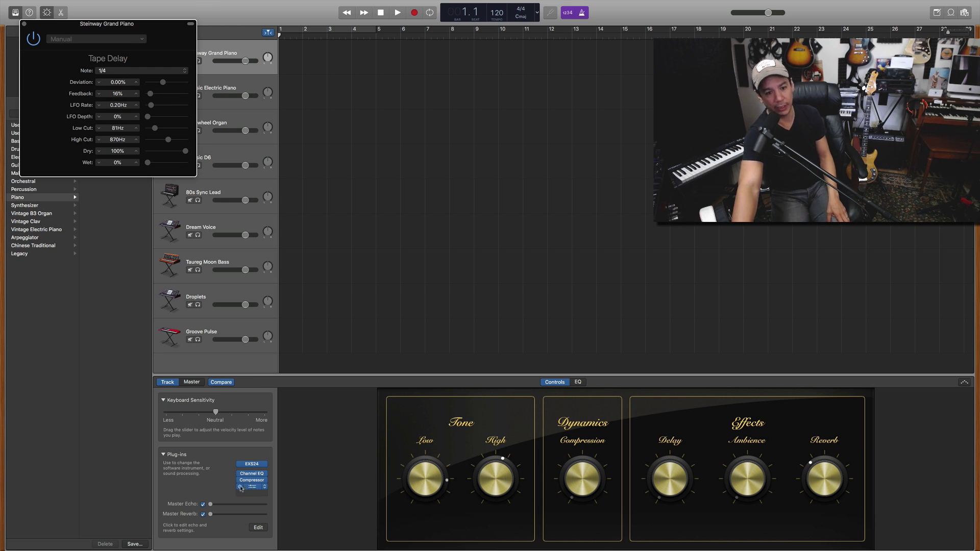
Turn off the Steinway's Tape Delay, close it, and select the Classic Electric Piano track.
left_click(240, 488)
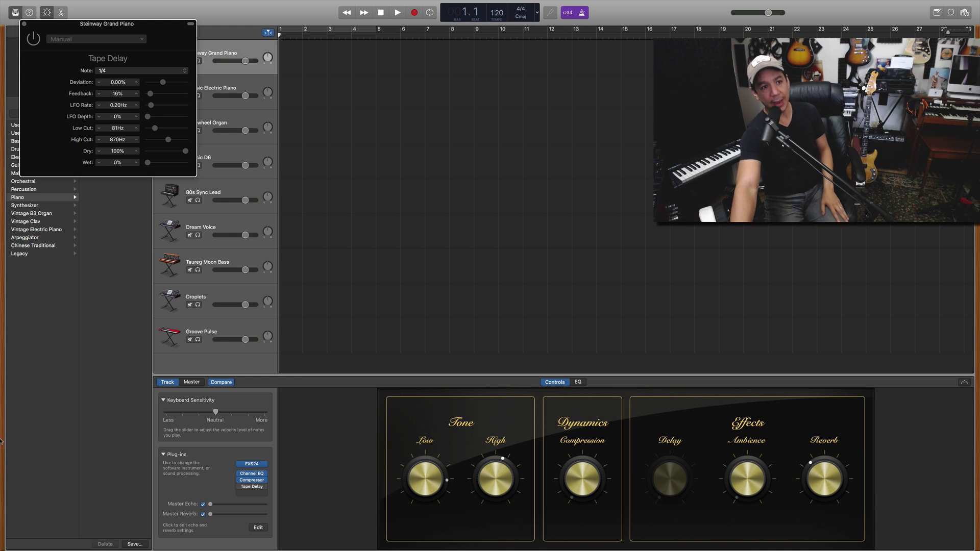
left_click(24, 24)
left_click(206, 90)
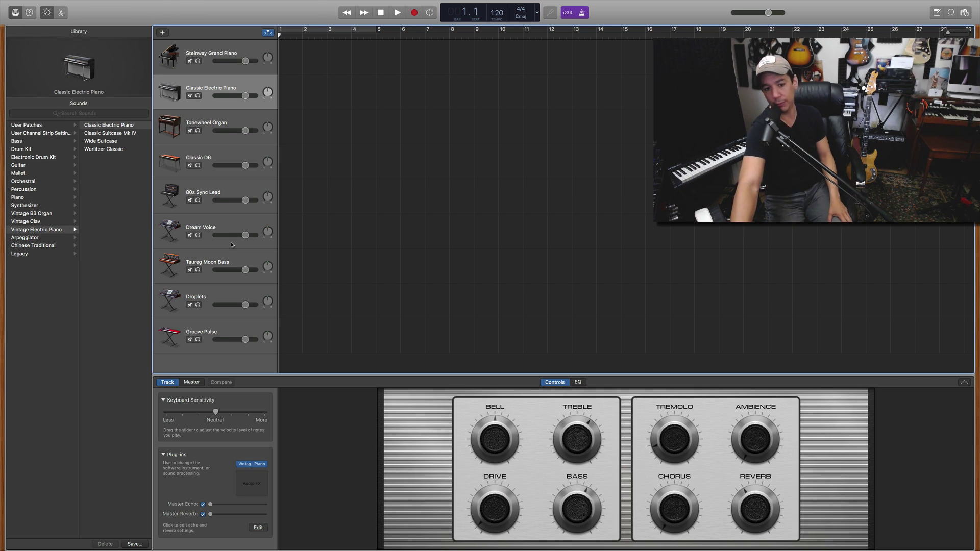
Show the Classic Electric Piano's EQ curve and bring up its Keyboards presets.
left_click(246, 475)
mouse_move(261, 545)
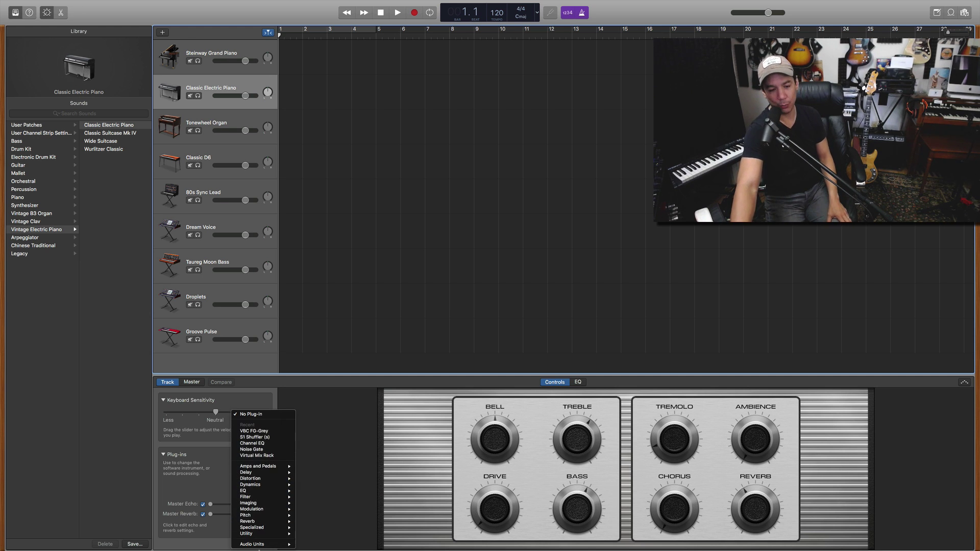
left_click(366, 428)
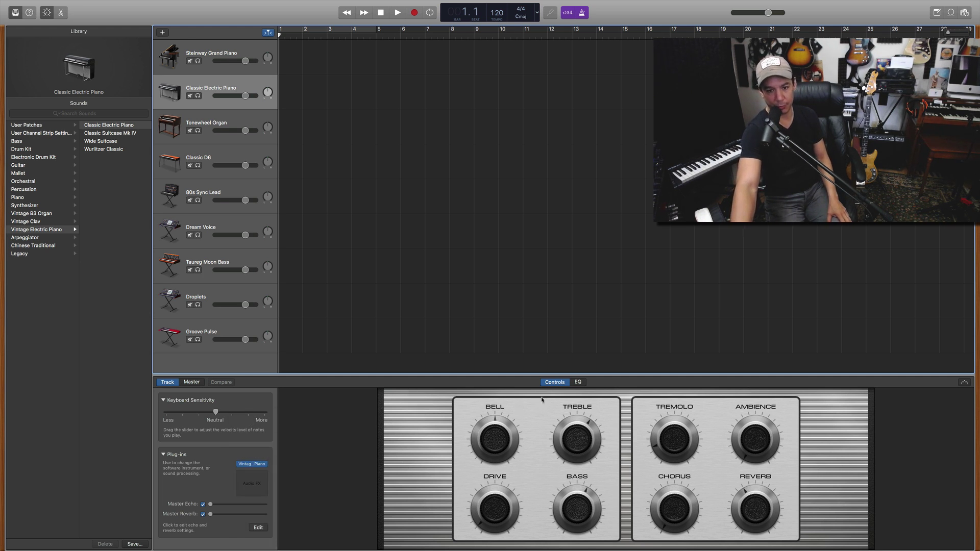
left_click(581, 382)
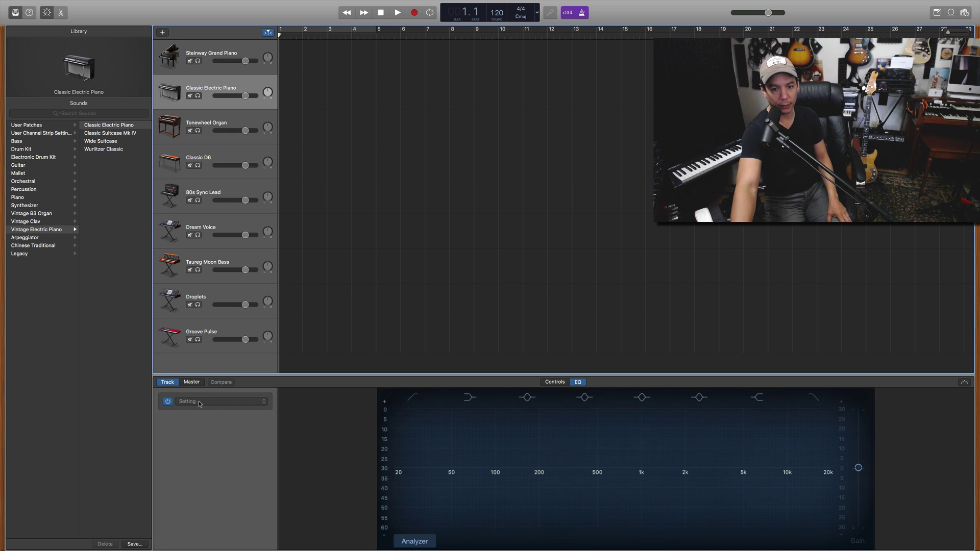
left_click(200, 401)
mouse_move(234, 483)
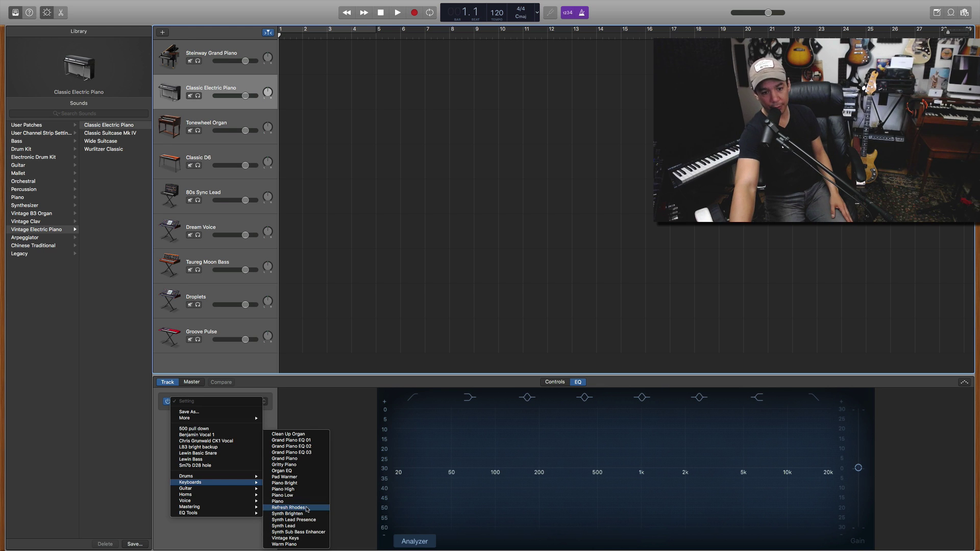
Apply the Refresh Rhodes EQ preset, then bypass and re-enable the EQ to compare.
left_click(288, 507)
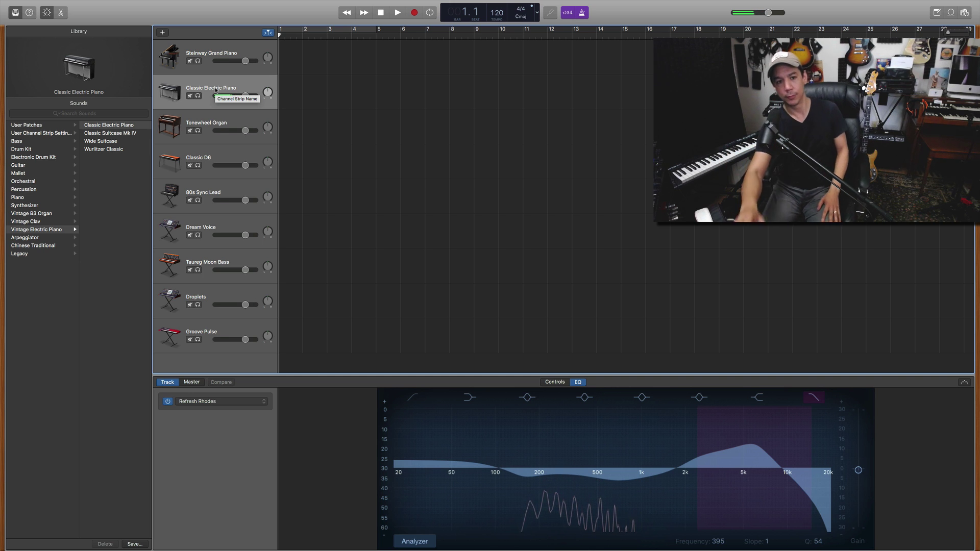
left_click(167, 401)
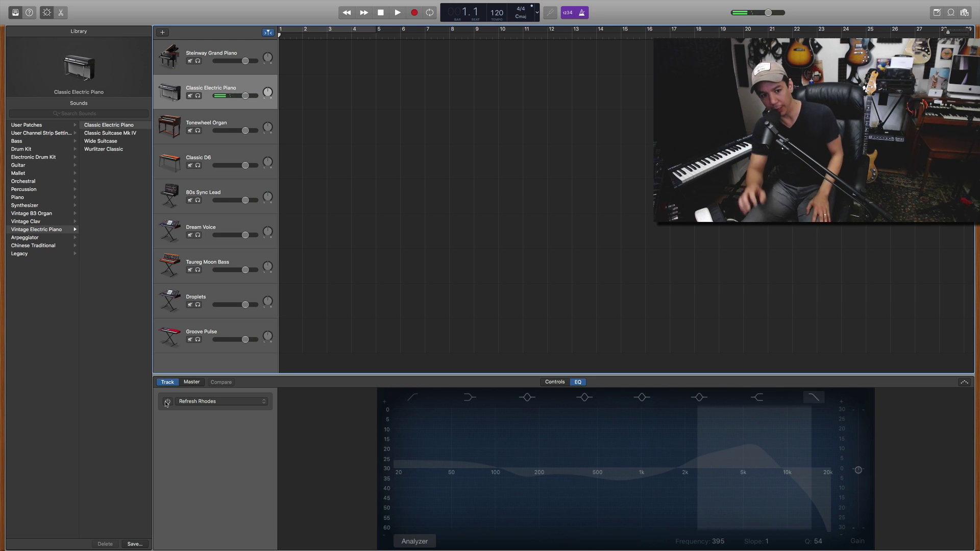
left_click(167, 402)
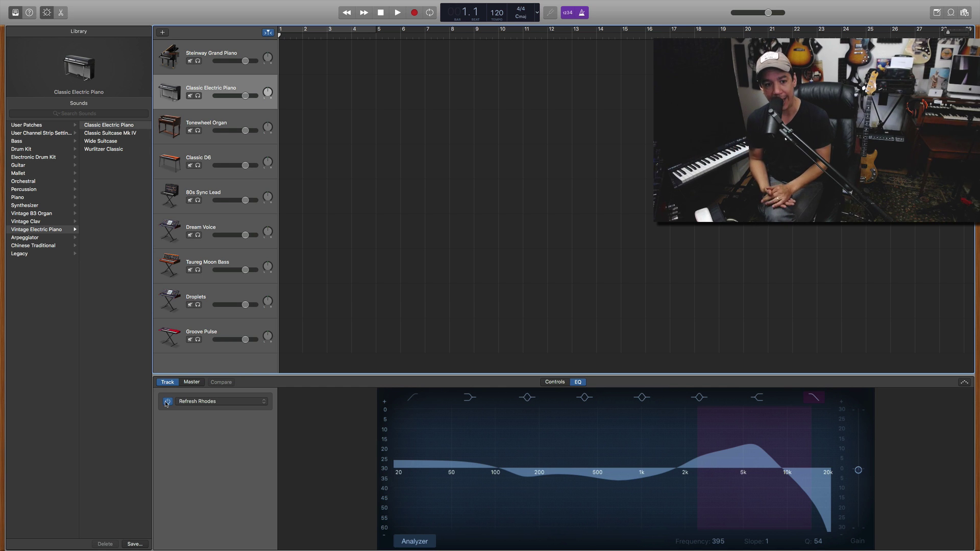
Replace the Steinway Grand Piano's EXS24 instrument with AU Instruments > Toontrack > EZkeys (Stereo).
left_click(212, 51)
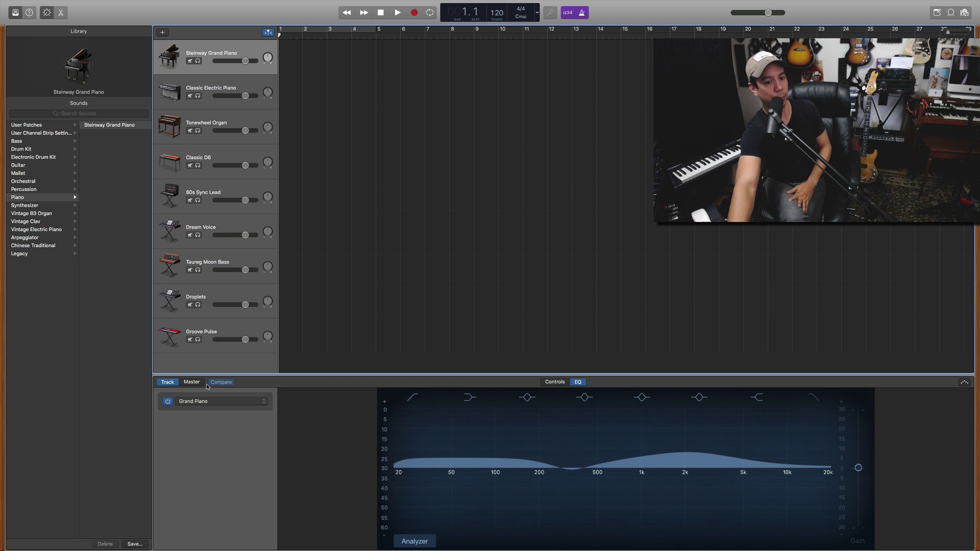
left_click(555, 382)
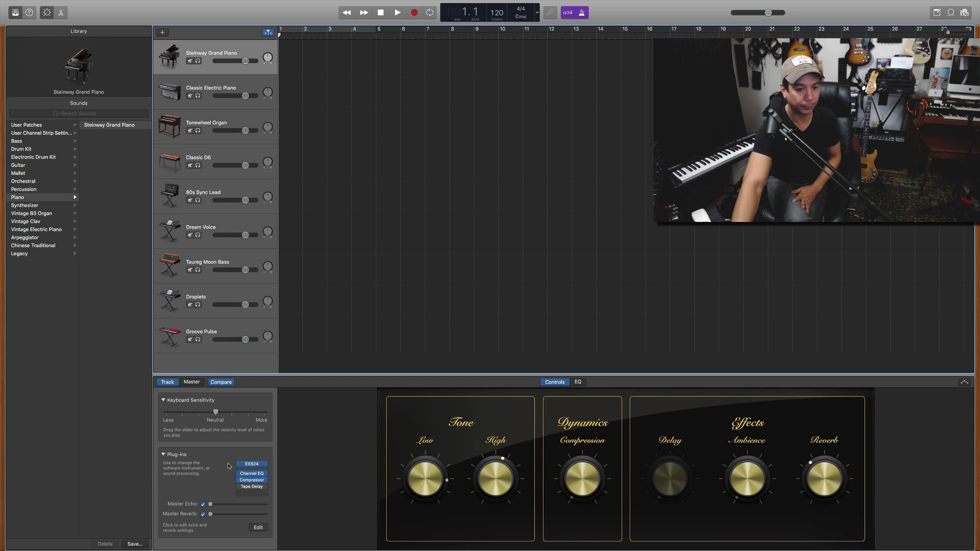
left_click(262, 464)
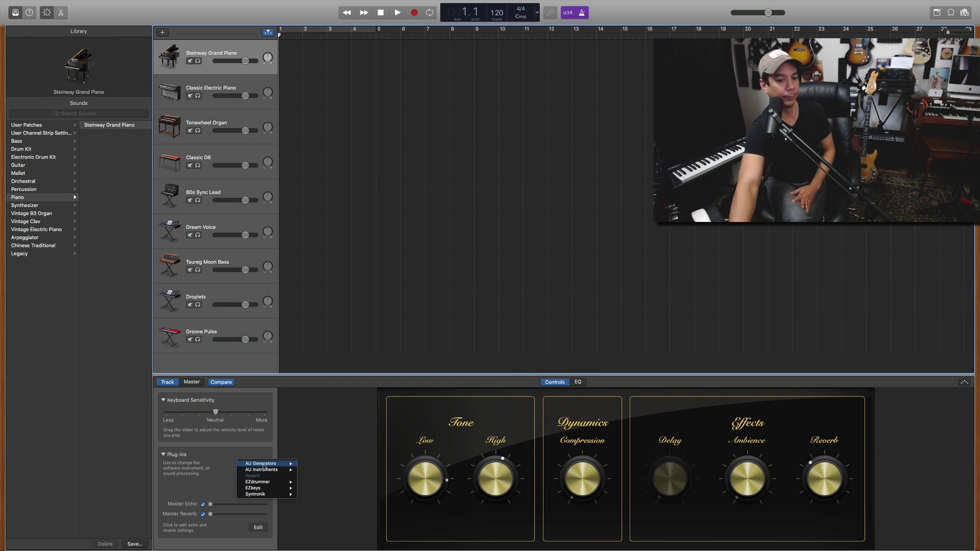
mouse_move(264, 465)
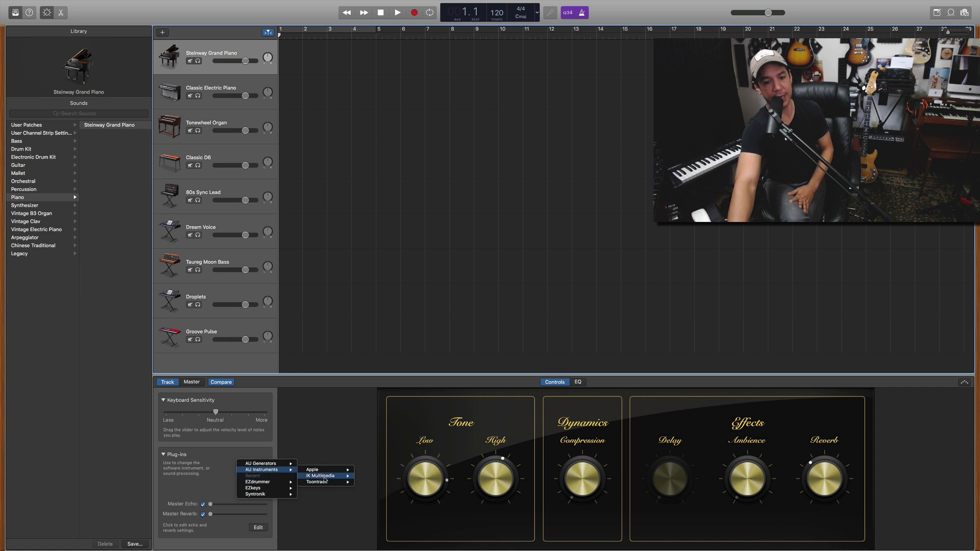
mouse_move(324, 482)
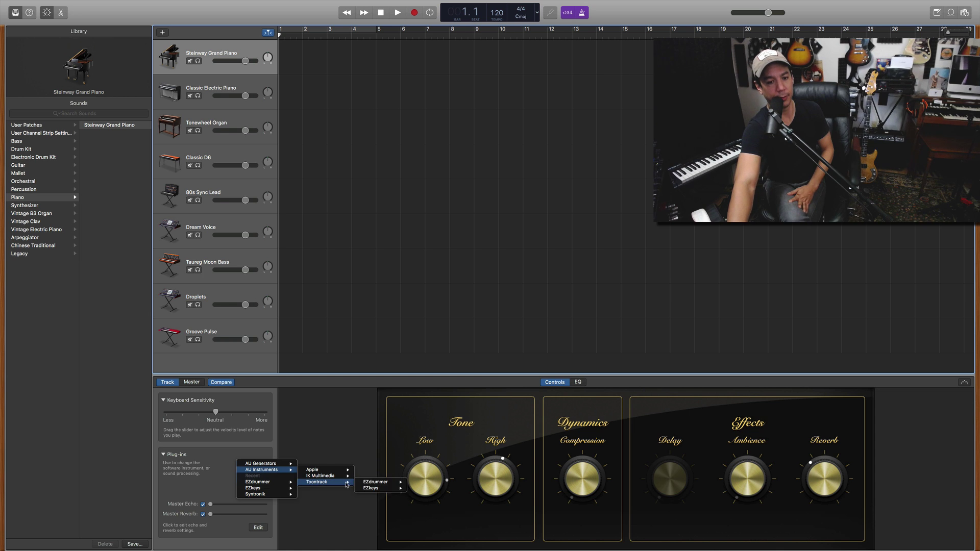
left_click(422, 487)
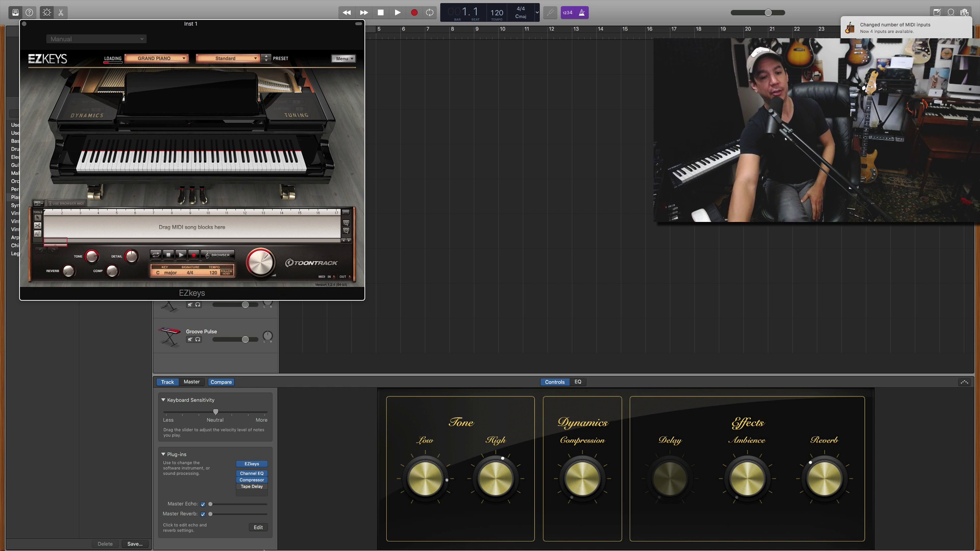
Bypass the Channel EQ on the Steinway Grand Piano's EZkeys track.
left_click(240, 474)
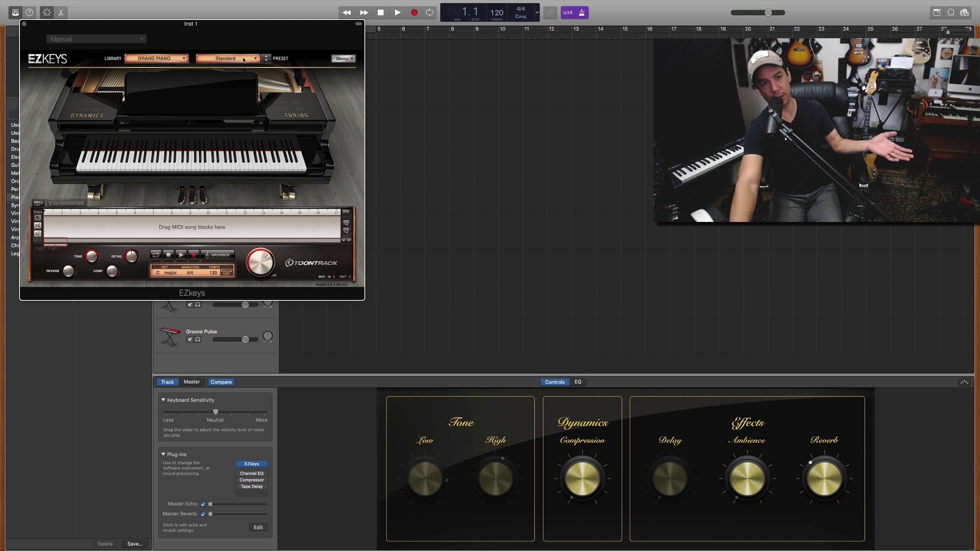
left_click(244, 60)
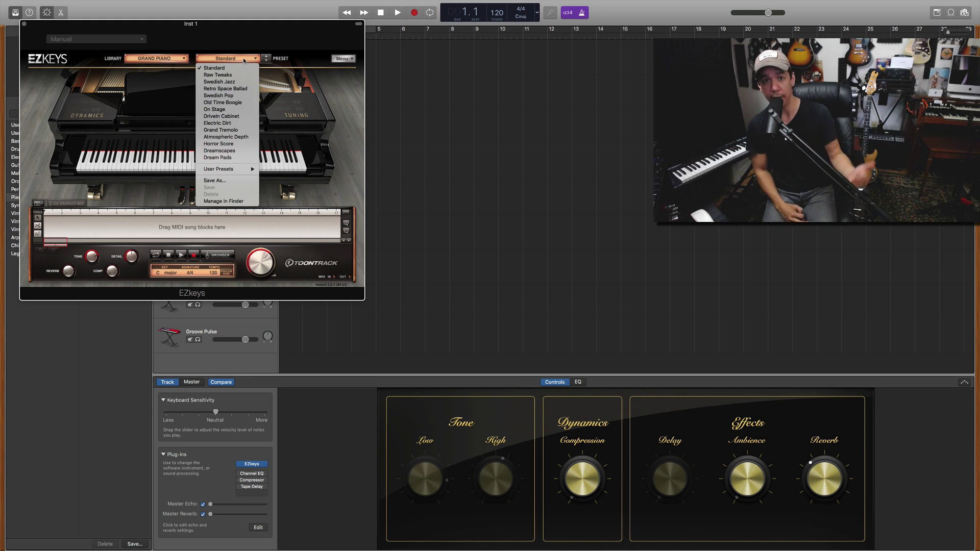
left_click(244, 60)
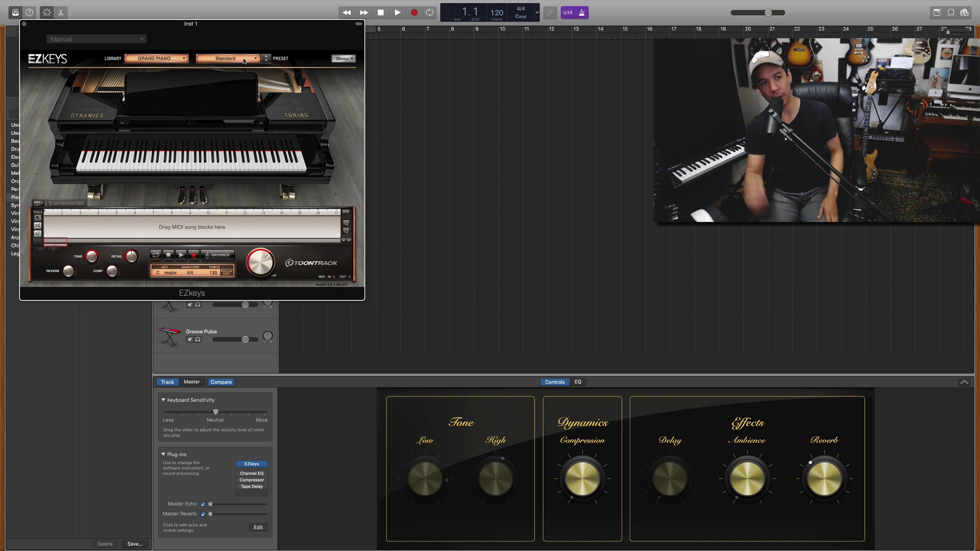